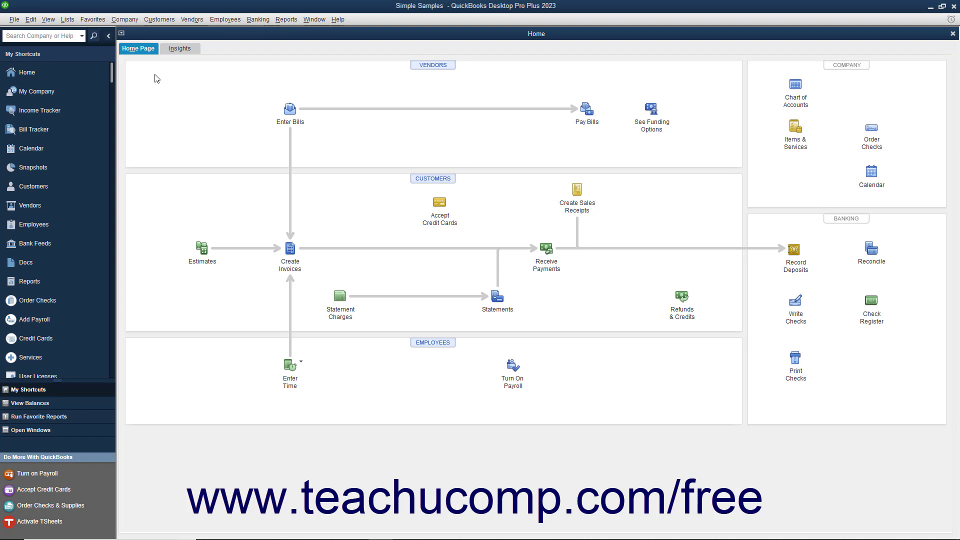
- Open the Chart of Accounts from the Lists menu
click(70, 20)
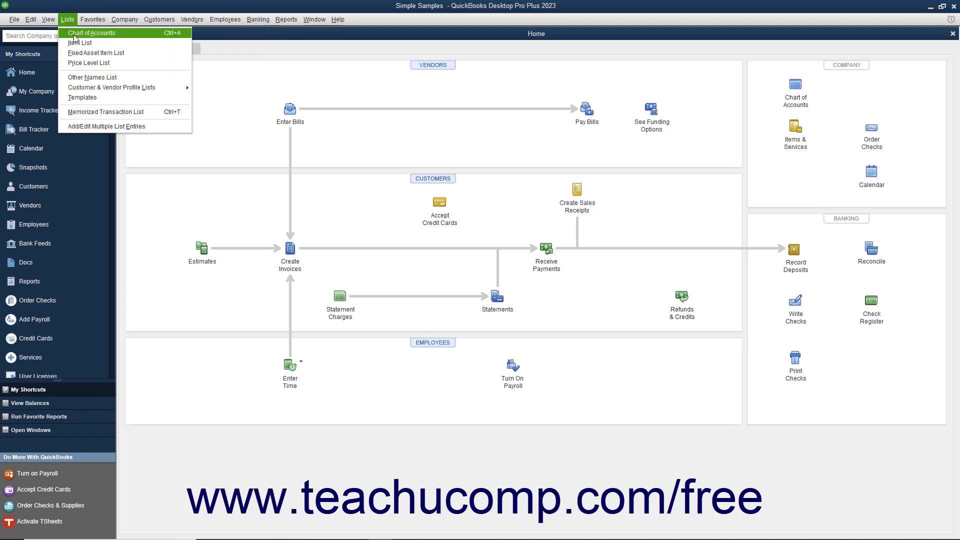
click(75, 34)
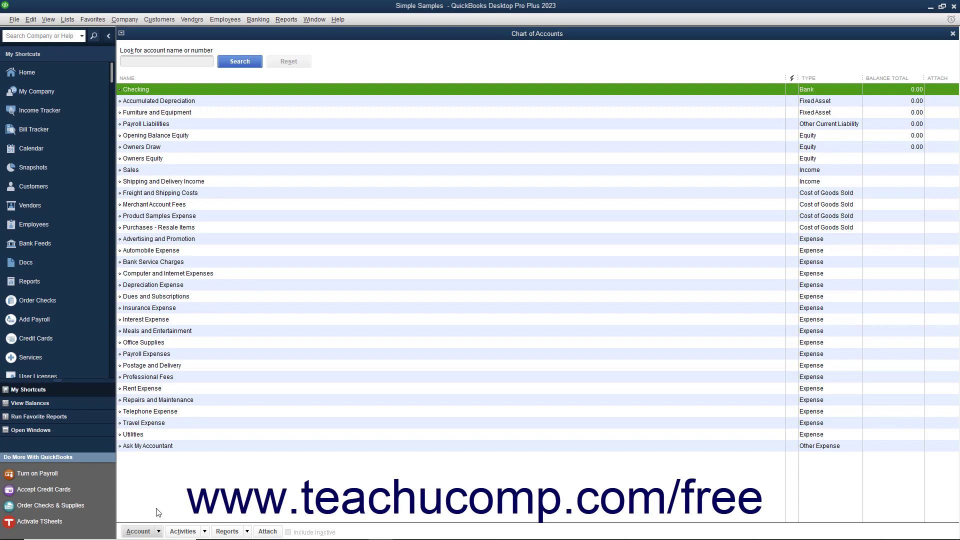
- Look over the Account menu options, then switch to the Item List
click(158, 531)
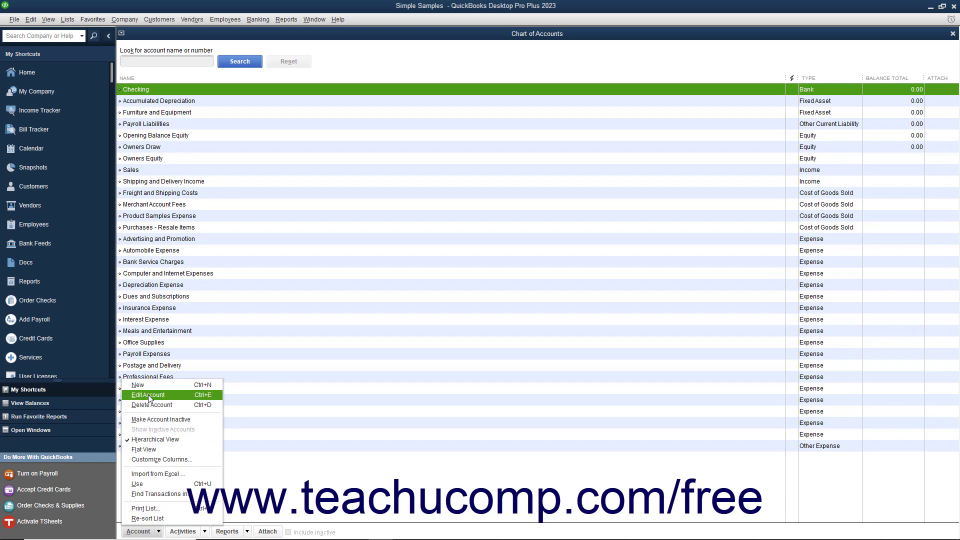
click(351, 70)
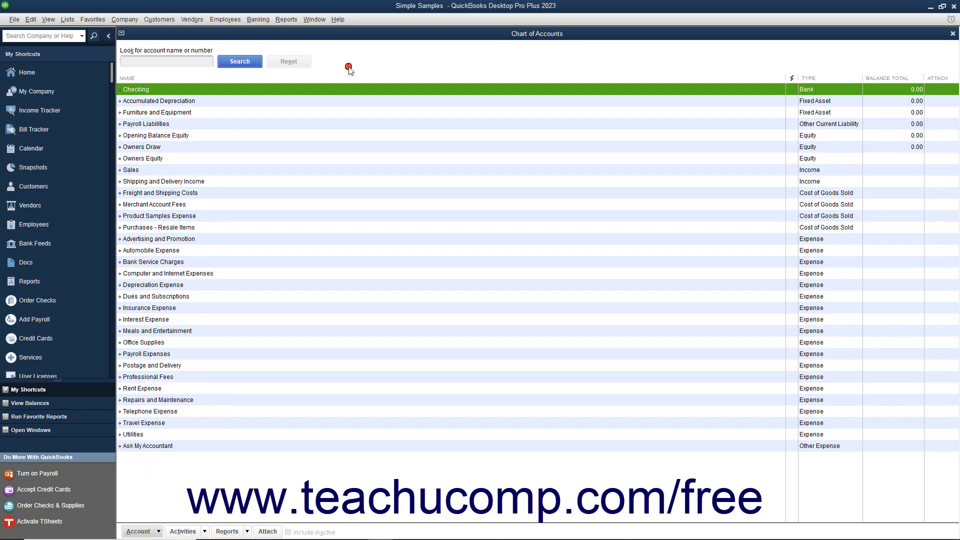
click(71, 19)
click(79, 42)
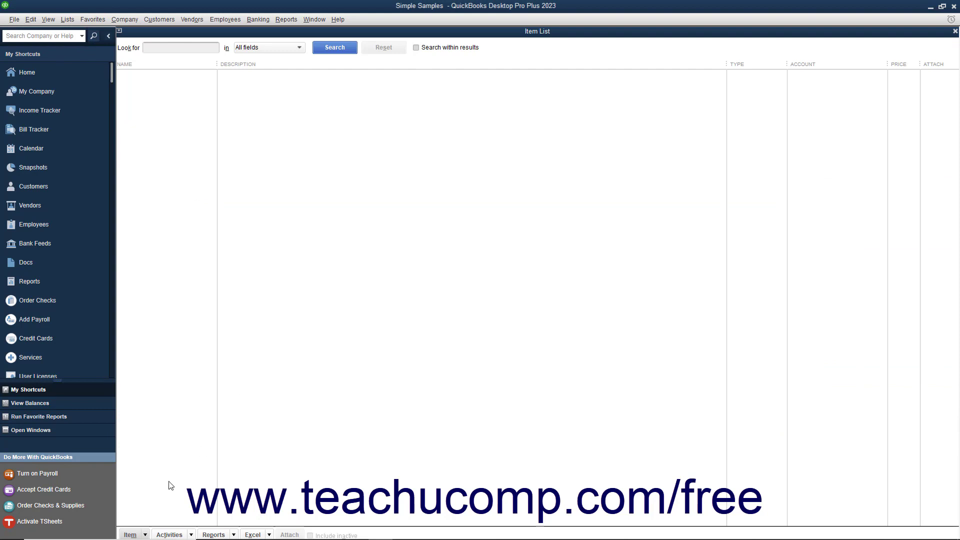
- Check the Item menu options and close the empty Item List window
click(145, 534)
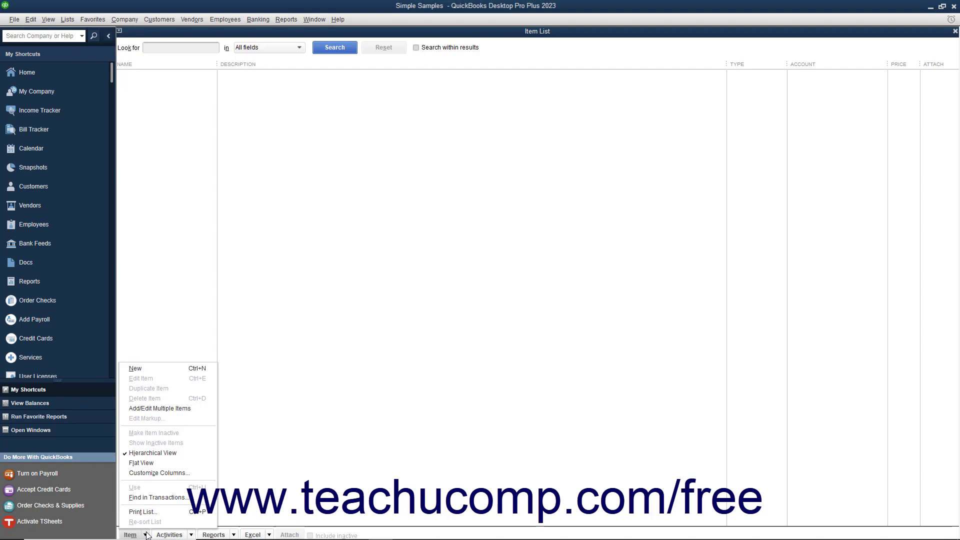
click(145, 534)
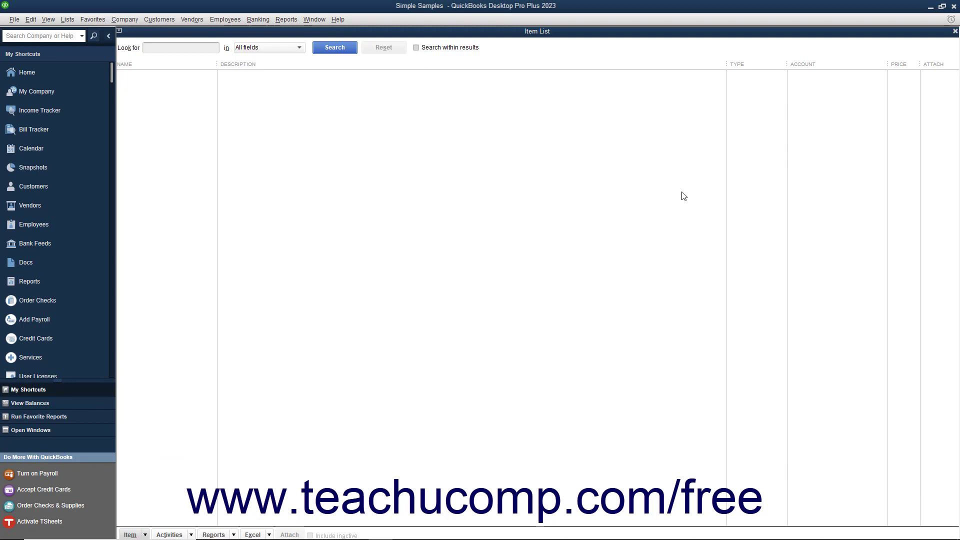
click(954, 31)
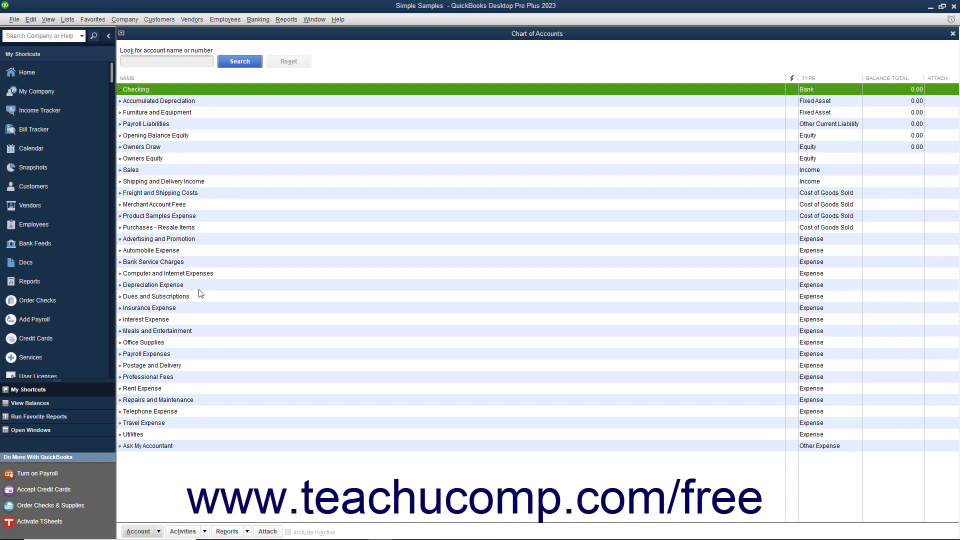
- Start a new account from the Account menu with Bank as its type
click(154, 532)
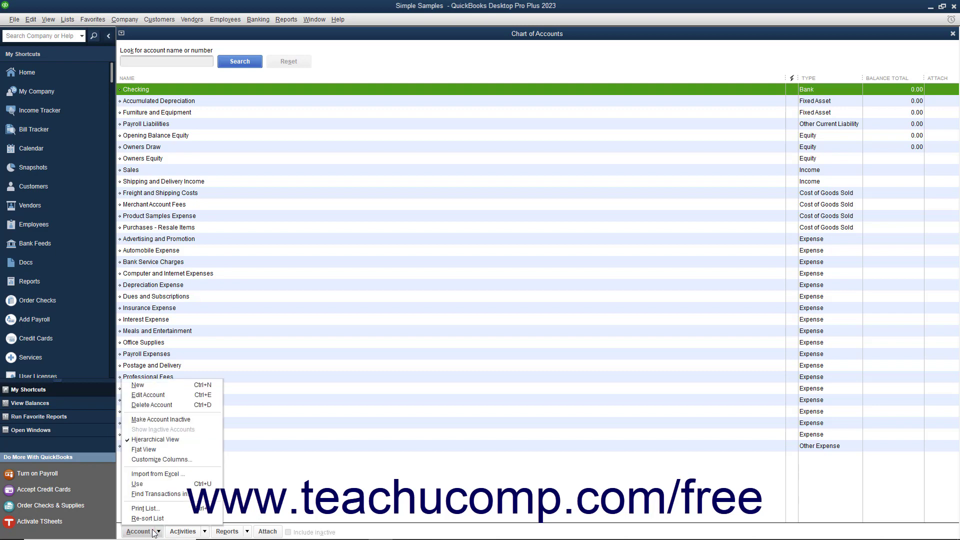
click(168, 387)
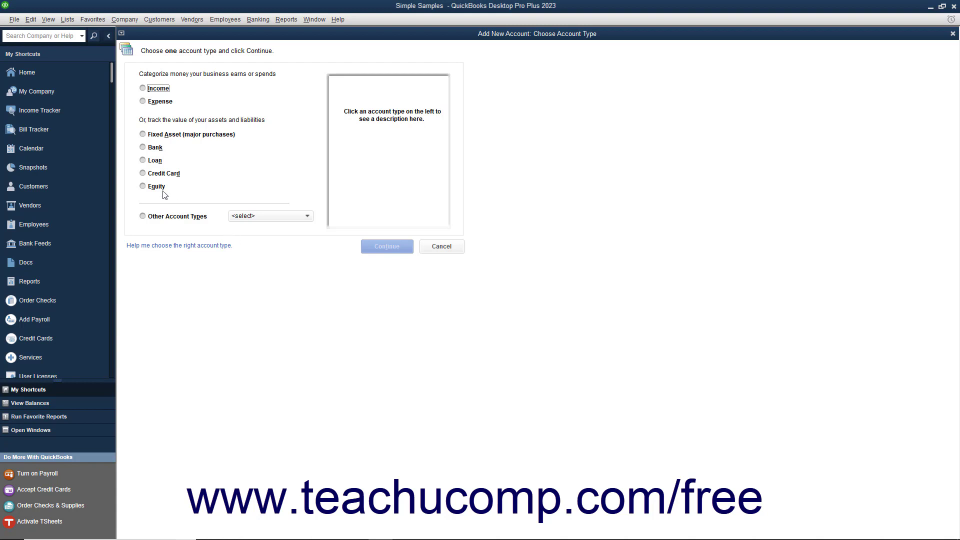
click(144, 151)
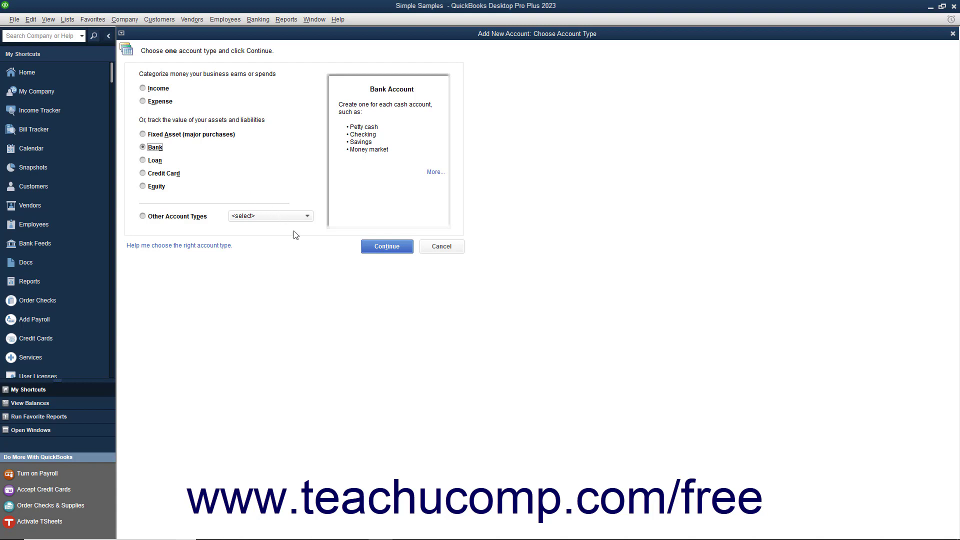
click(374, 248)
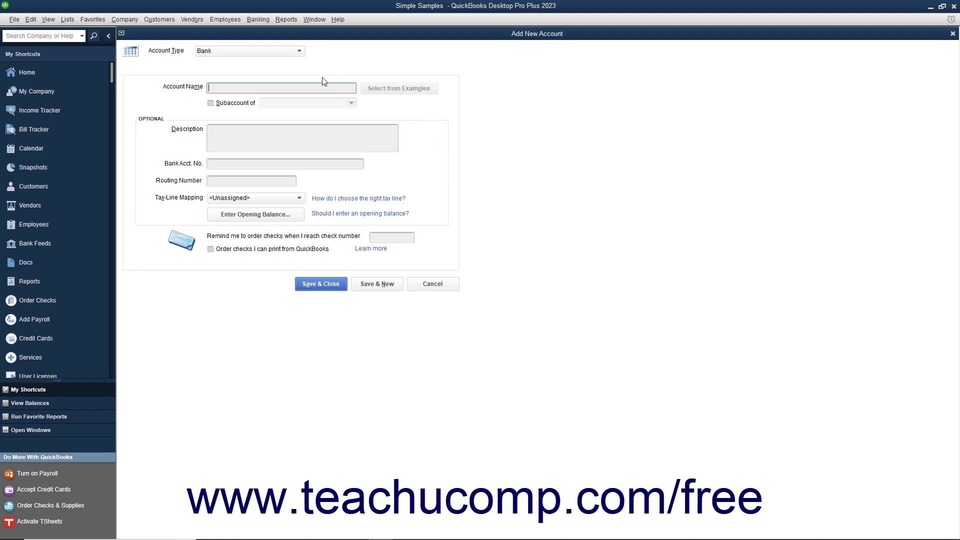
- Save a Bank account named Savings with the optional fields left blank, using Save & New
click(300, 52)
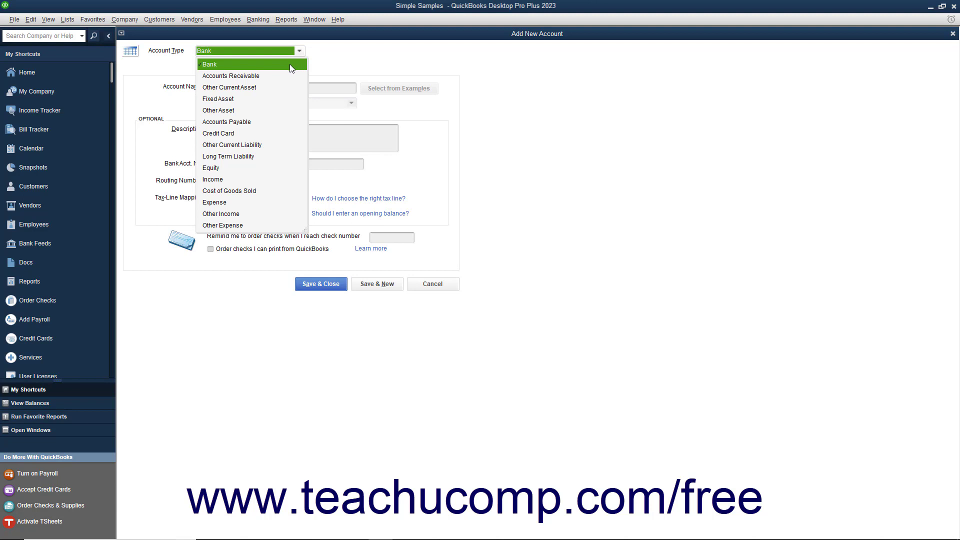
click(290, 64)
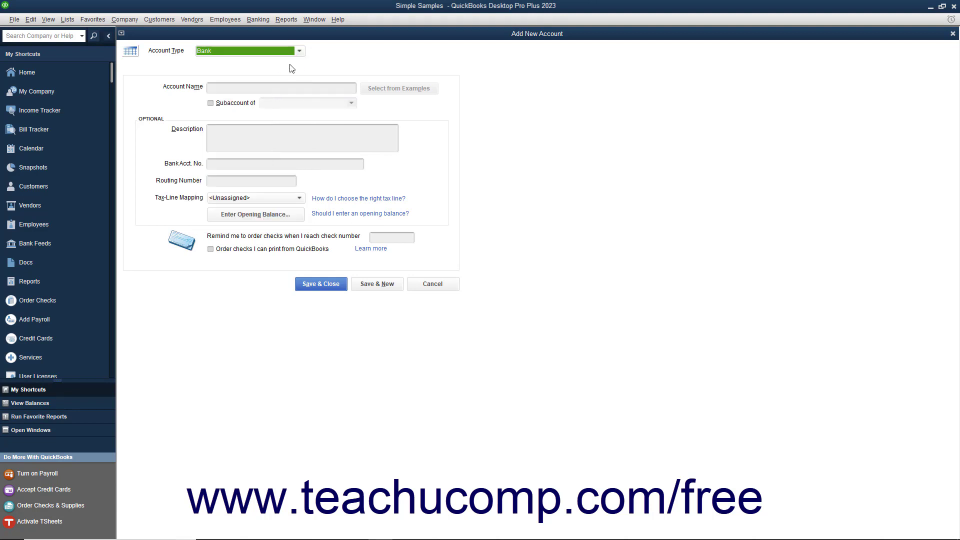
click(257, 91)
text(Saving)
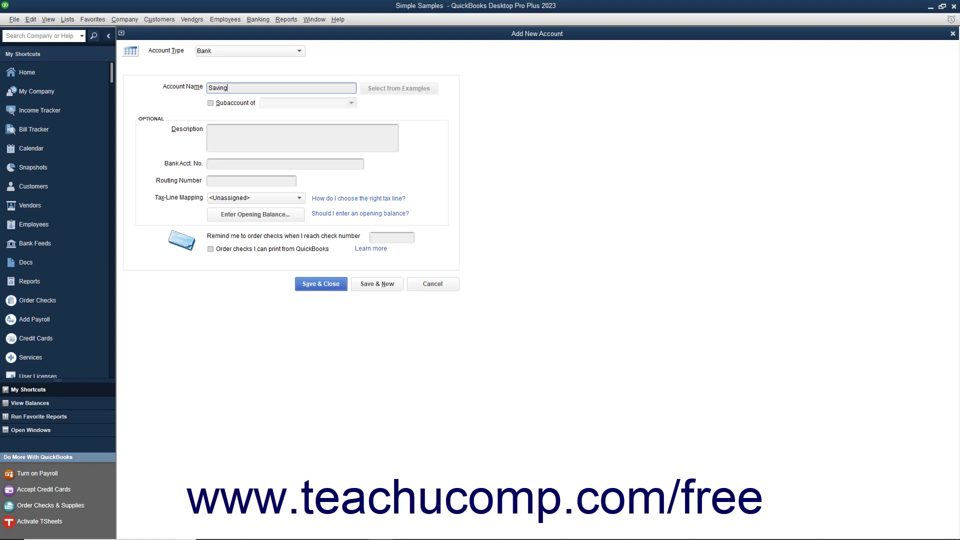
text(s)
click(231, 132)
click(225, 163)
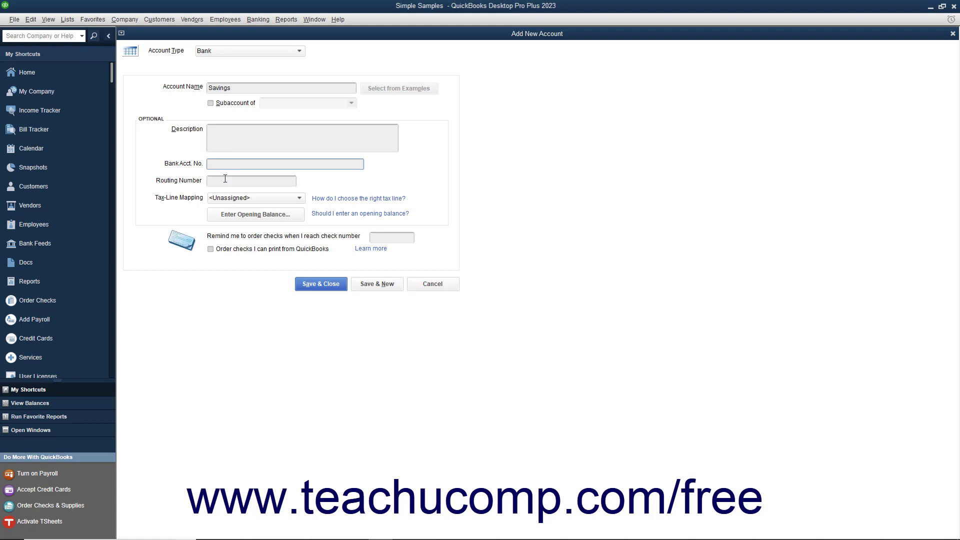
click(224, 180)
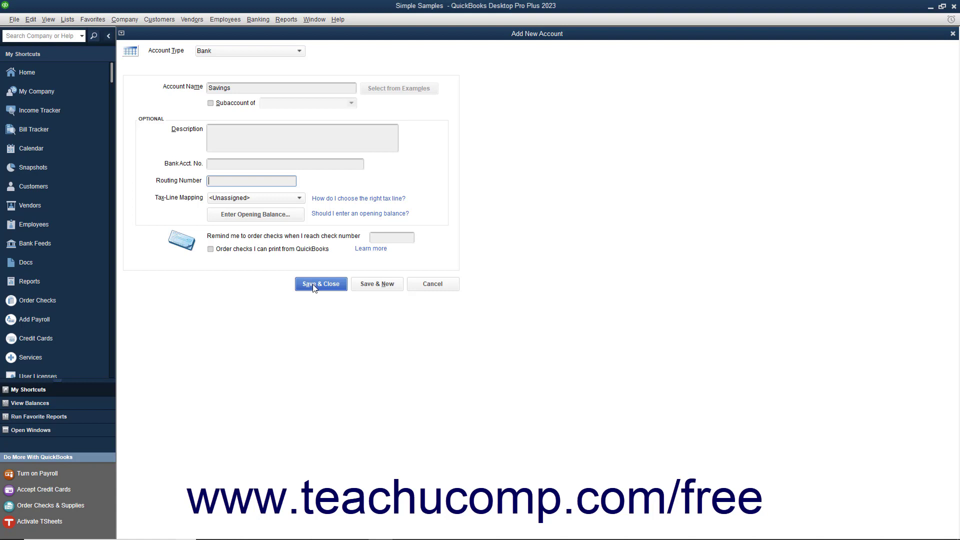
click(366, 290)
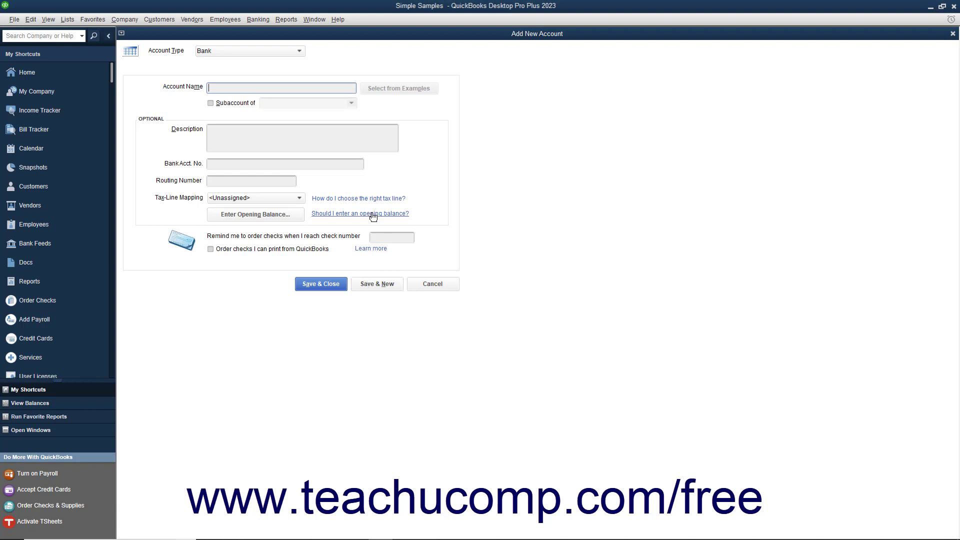
- Cancel the blank Bank account form to return to the Chart of Accounts
click(299, 52)
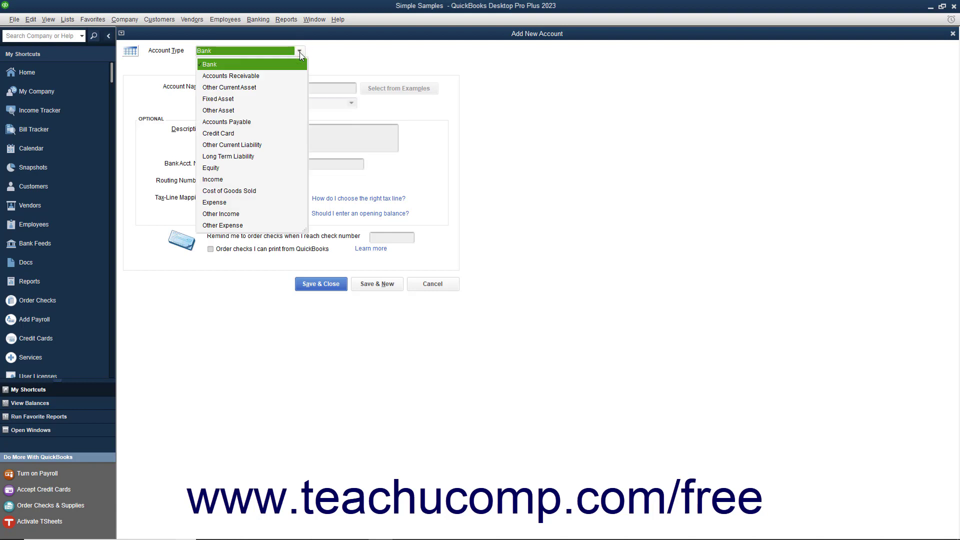
click(299, 52)
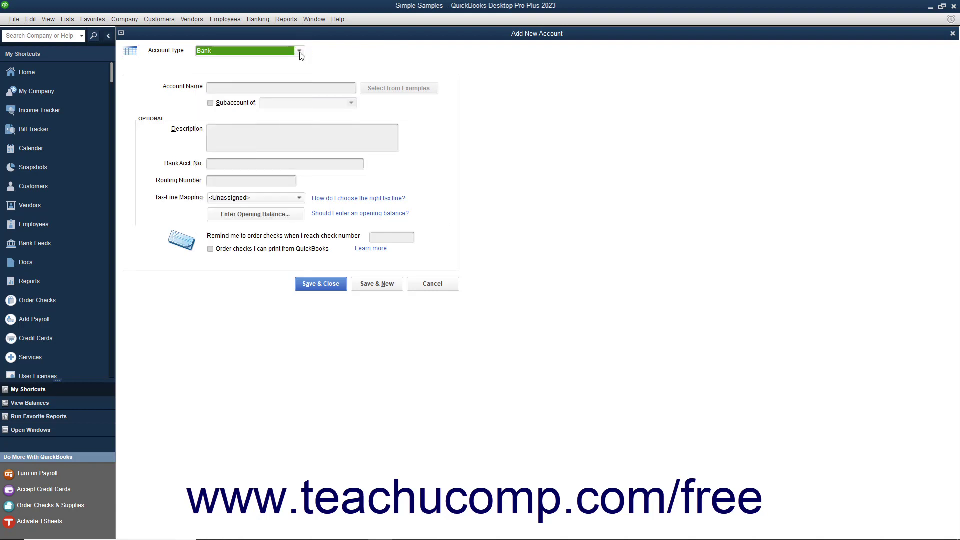
click(418, 286)
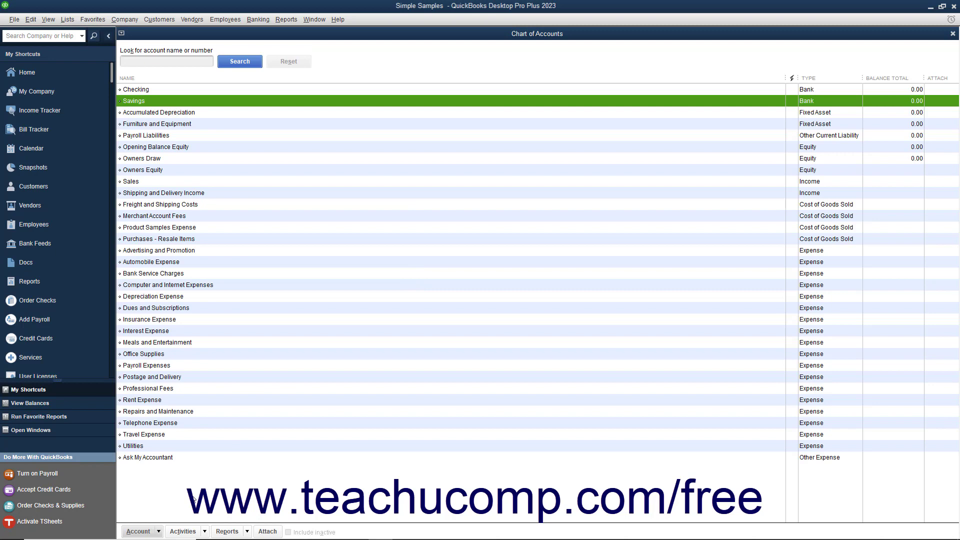
click(152, 531)
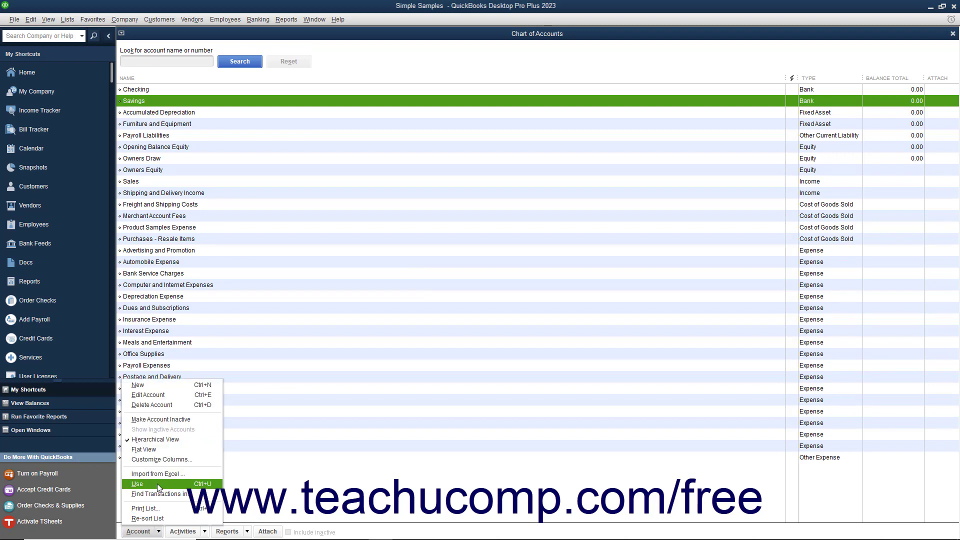
- Create a Bank account named Petty Cash and open its opening balance entry
click(159, 389)
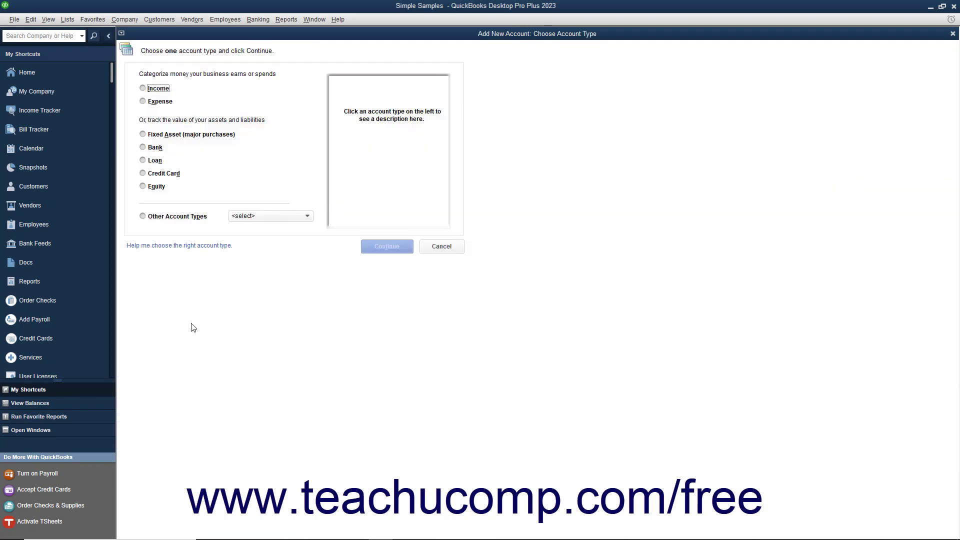
click(152, 146)
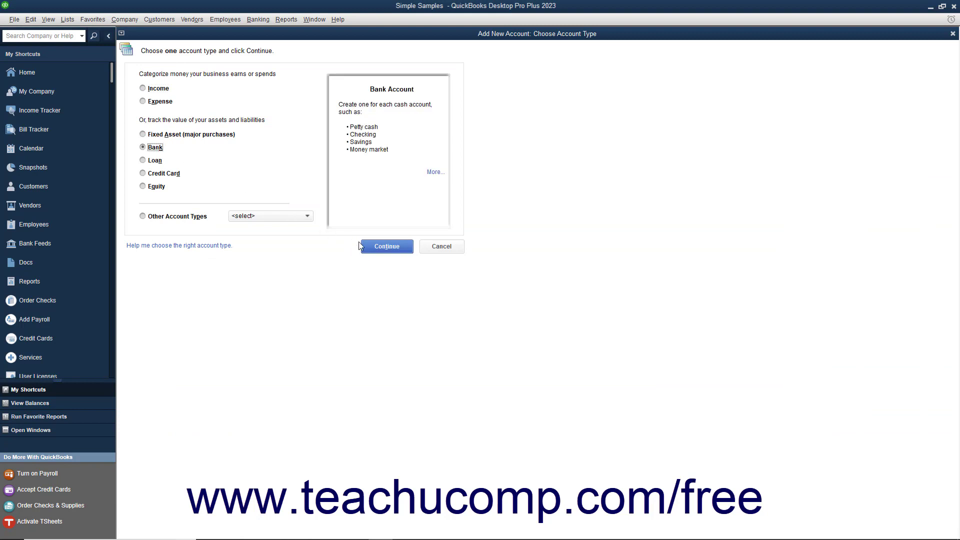
click(385, 246)
text(Petty Cash)
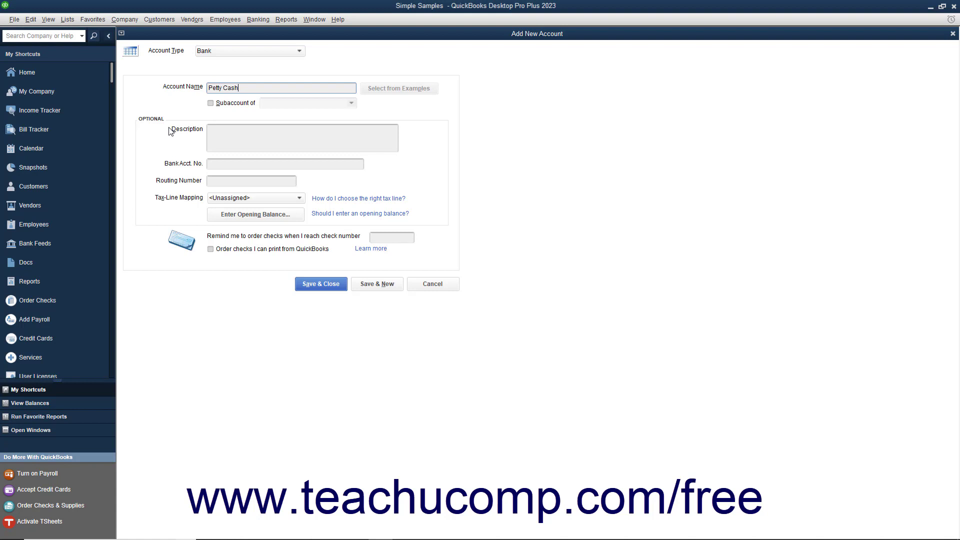
click(233, 218)
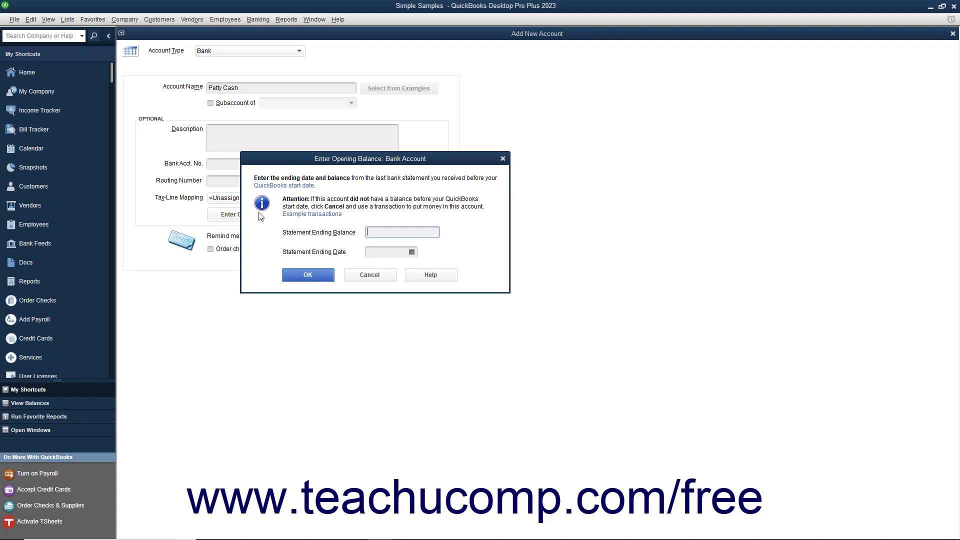
- Enter 50 as the statement ending balance and pick January 1, 2019 from the calendar
text(5)
text(0)
click(411, 252)
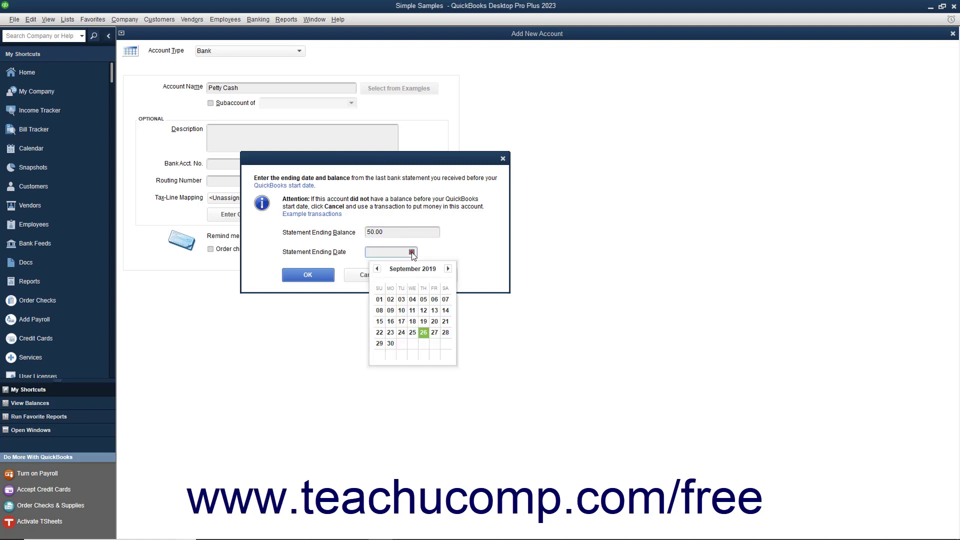
click(377, 269)
click(377, 269)
click(376, 270)
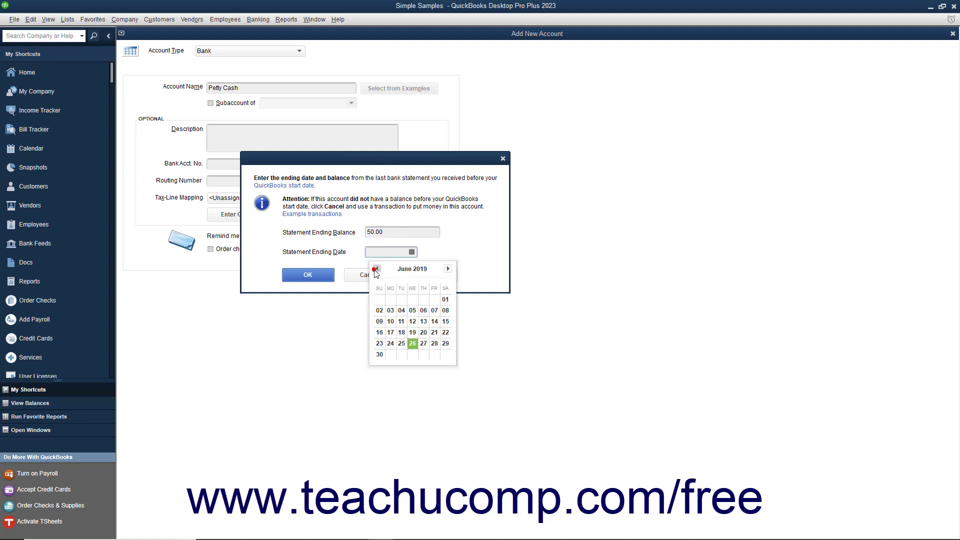
click(376, 270)
click(376, 269)
click(376, 270)
click(377, 269)
click(376, 269)
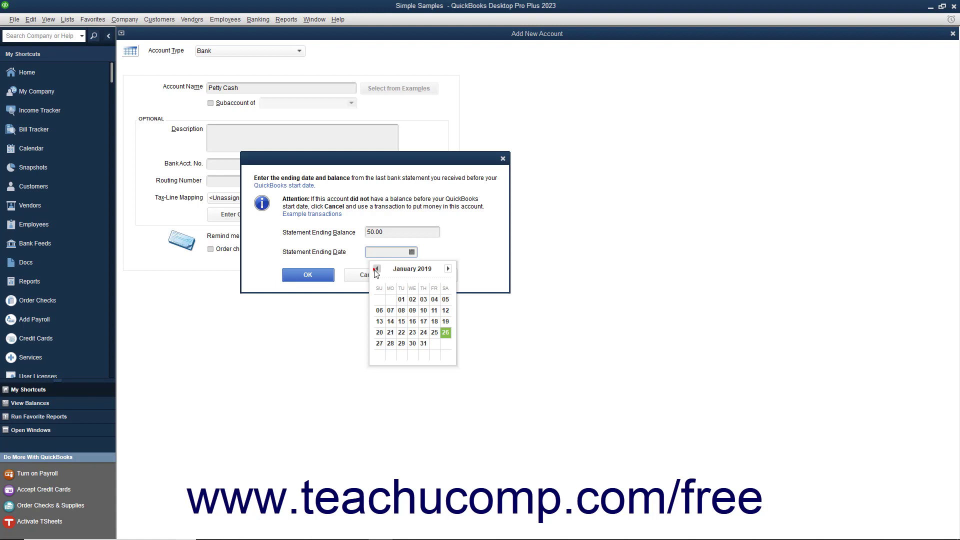
click(401, 299)
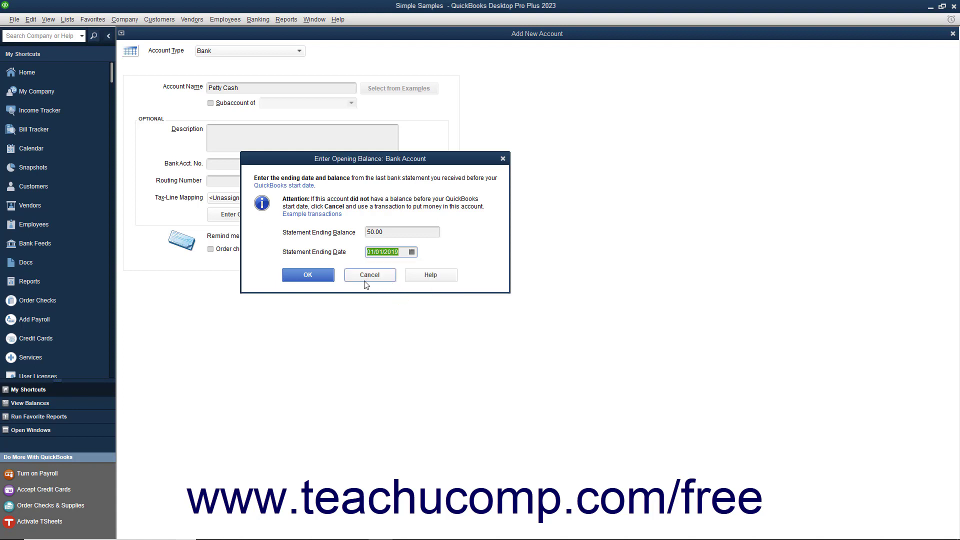
- Save Petty Cash at 50.00, accepting the past-date warning and declining bank feed setup
click(329, 280)
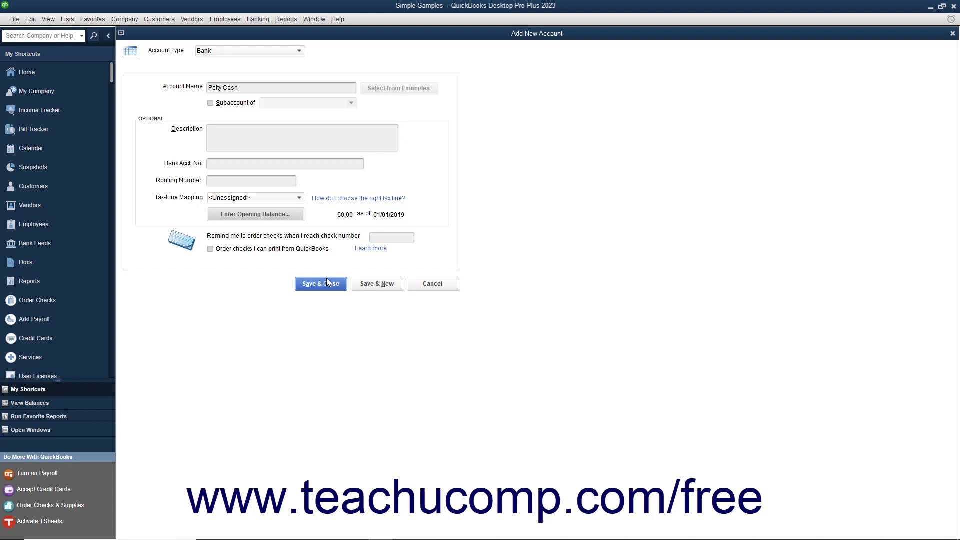
click(331, 283)
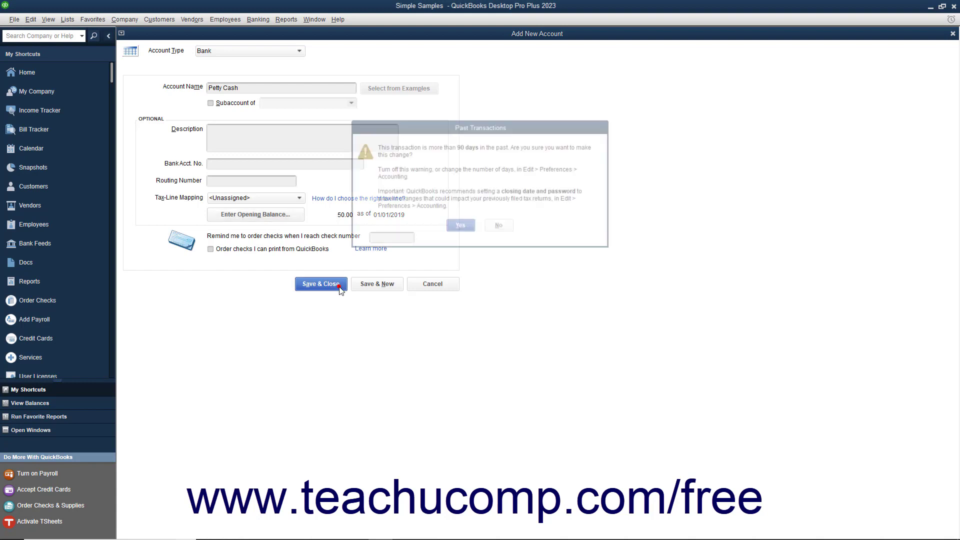
click(459, 224)
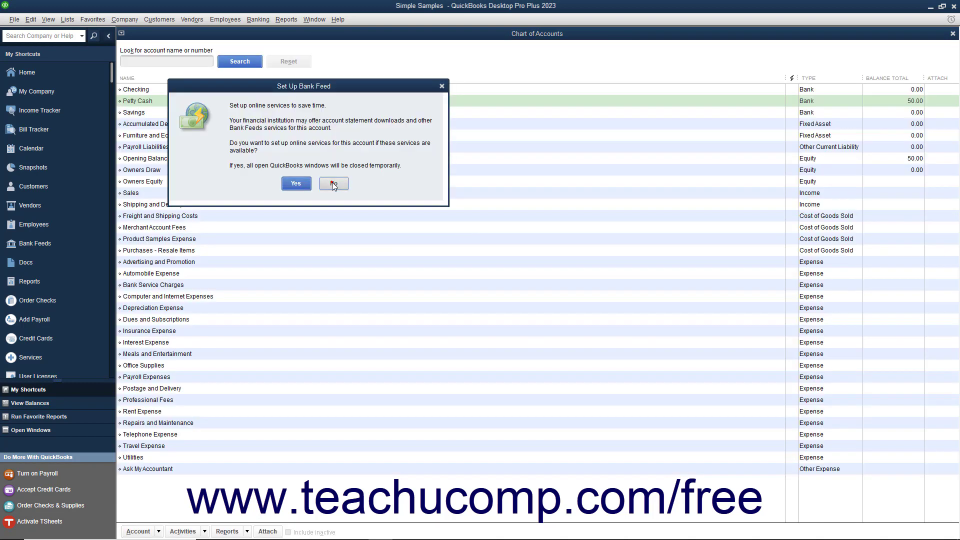
click(332, 182)
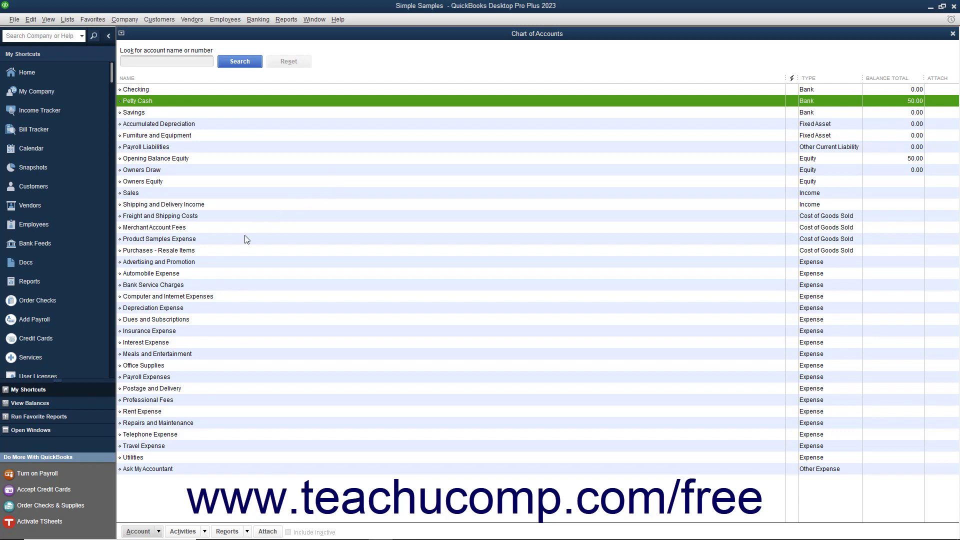
click(179, 273)
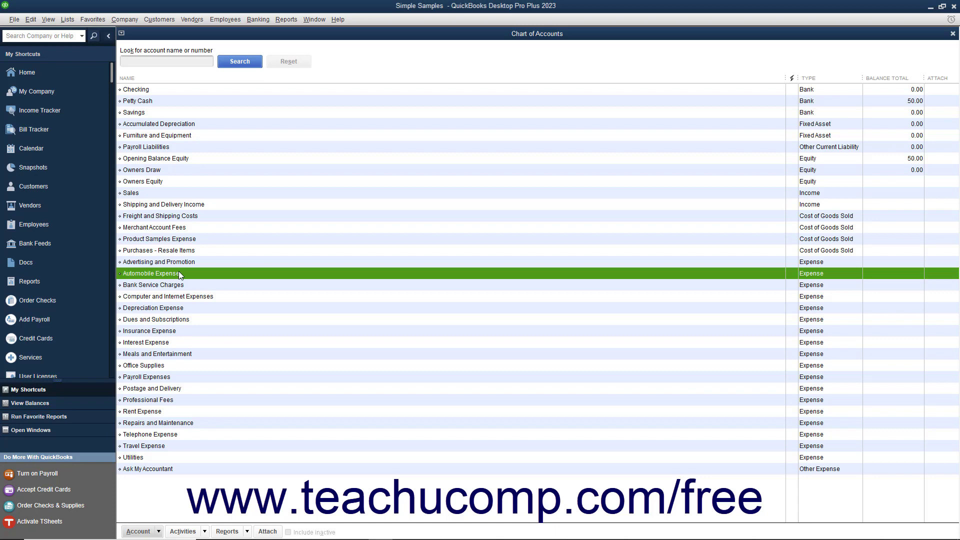
- Start a new Expense account named Gas
click(159, 530)
click(167, 386)
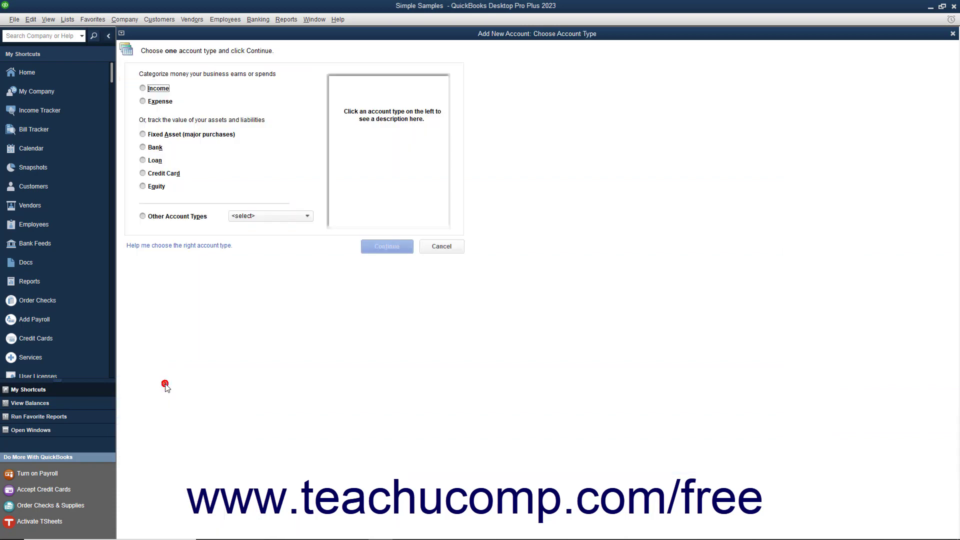
click(158, 101)
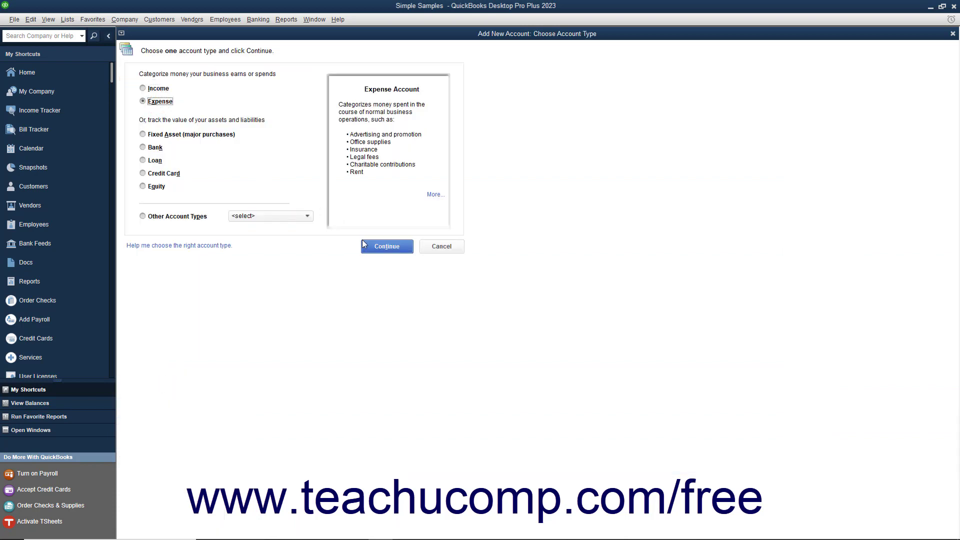
click(374, 245)
text(Gas)
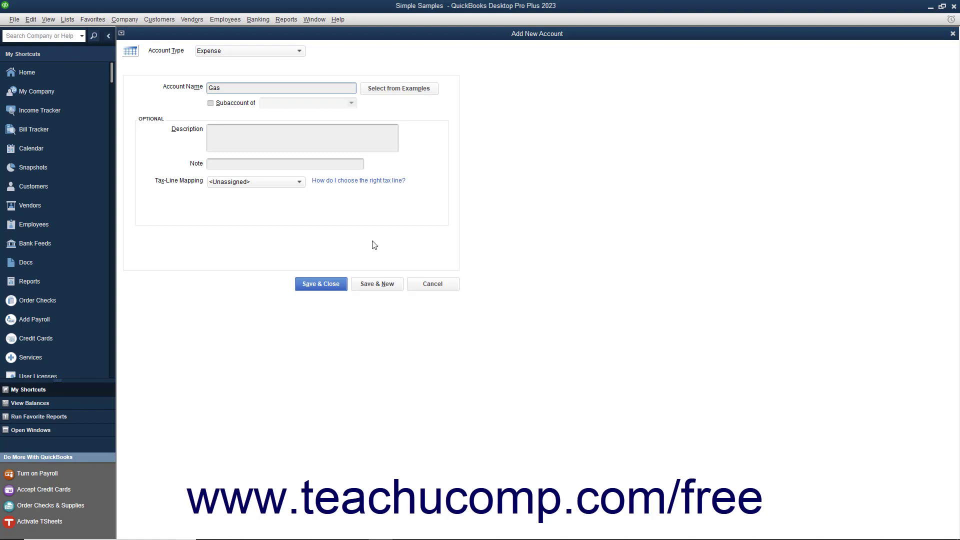
- Make Gas a subaccount of Automobile Expense and save it
click(233, 104)
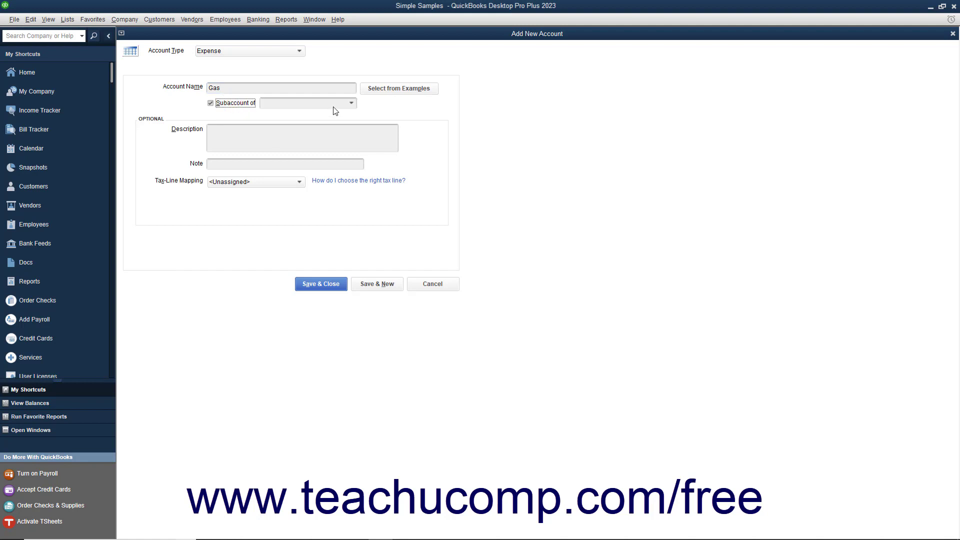
click(351, 103)
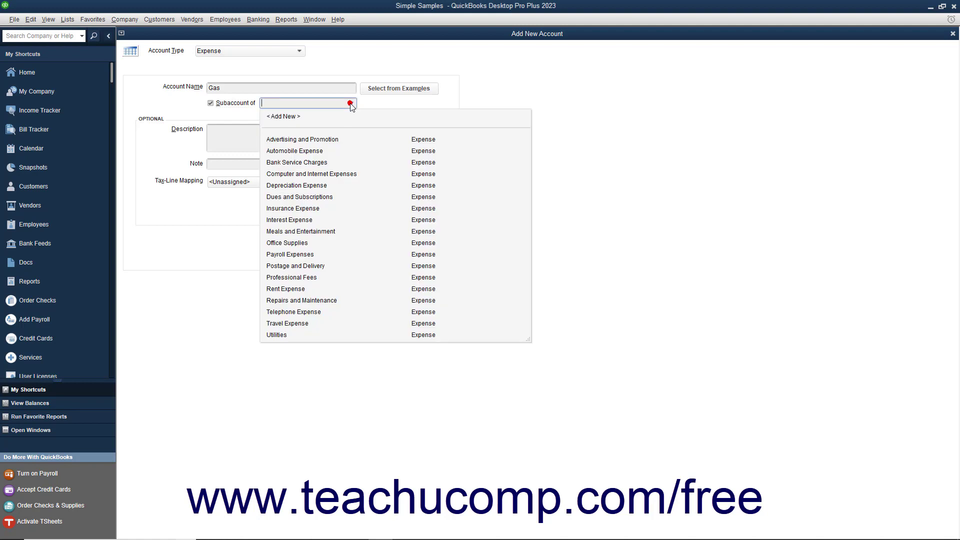
click(307, 151)
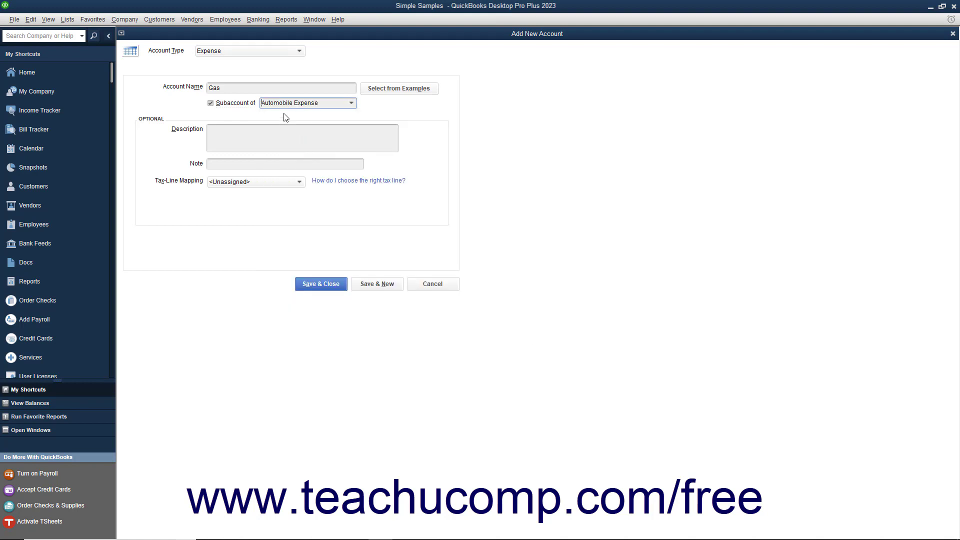
click(295, 52)
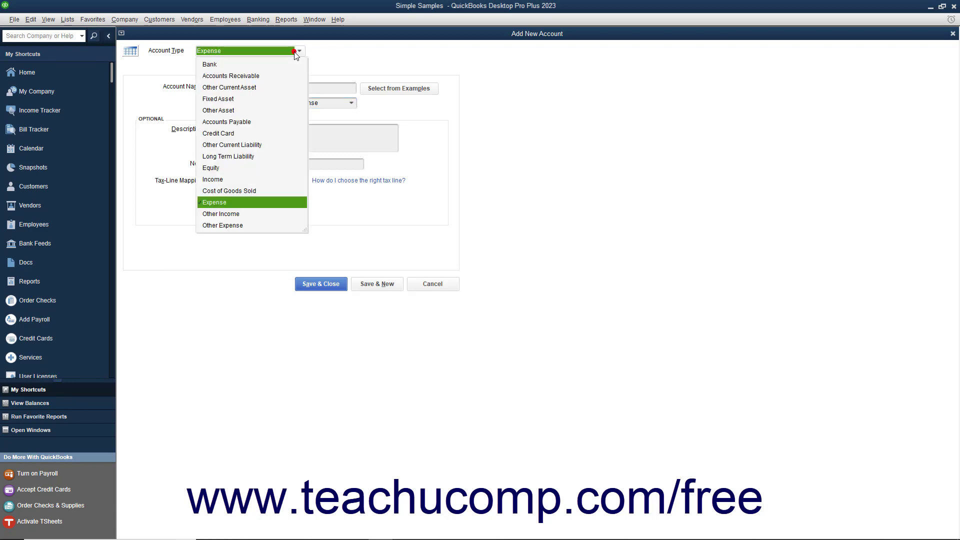
click(297, 52)
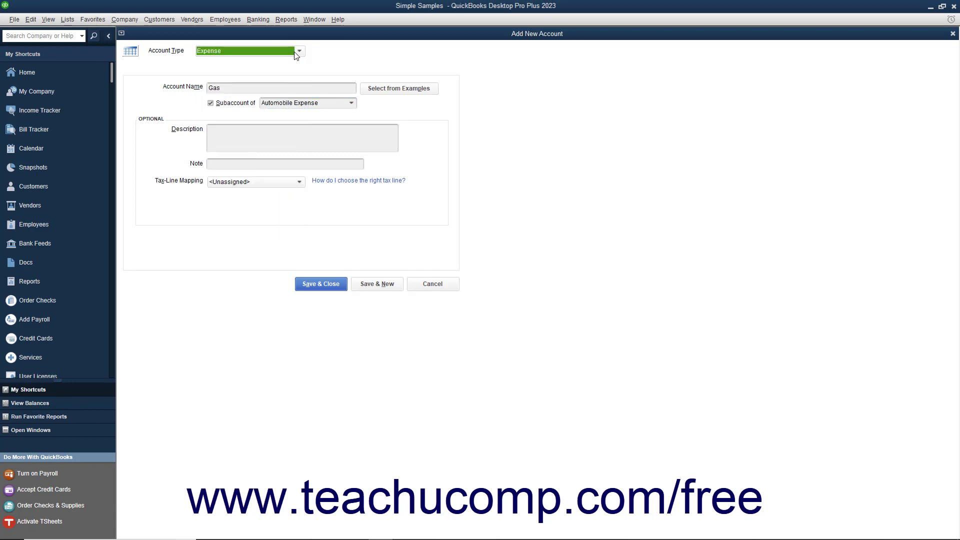
click(321, 283)
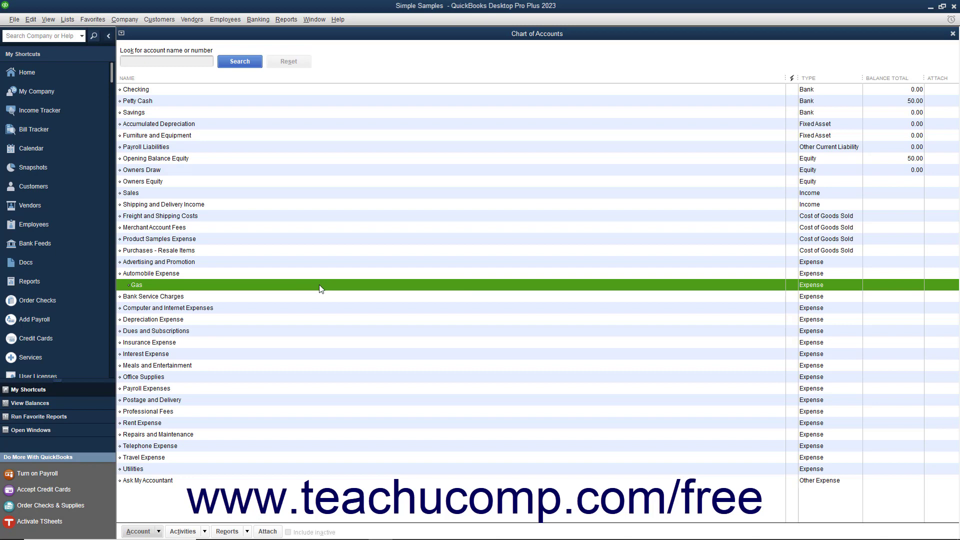
click(302, 272)
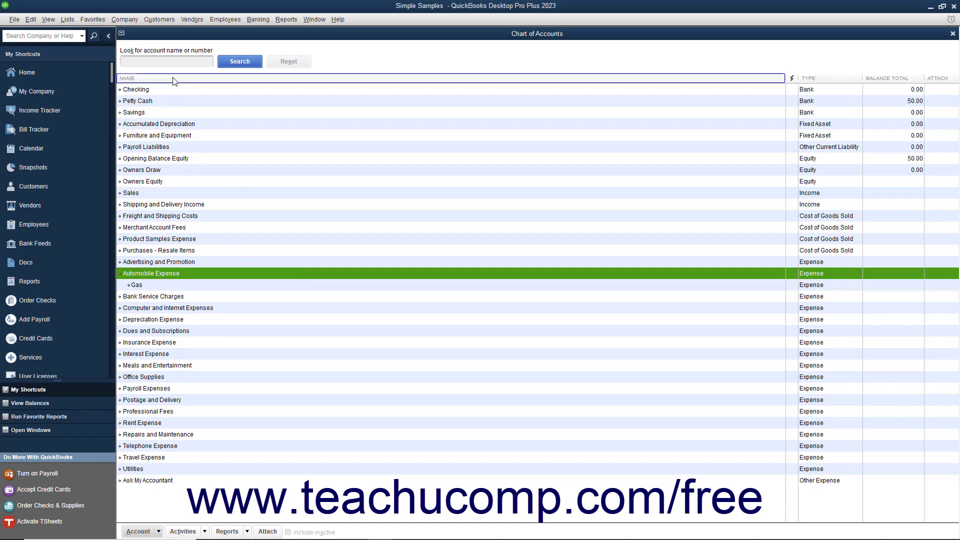
click(172, 62)
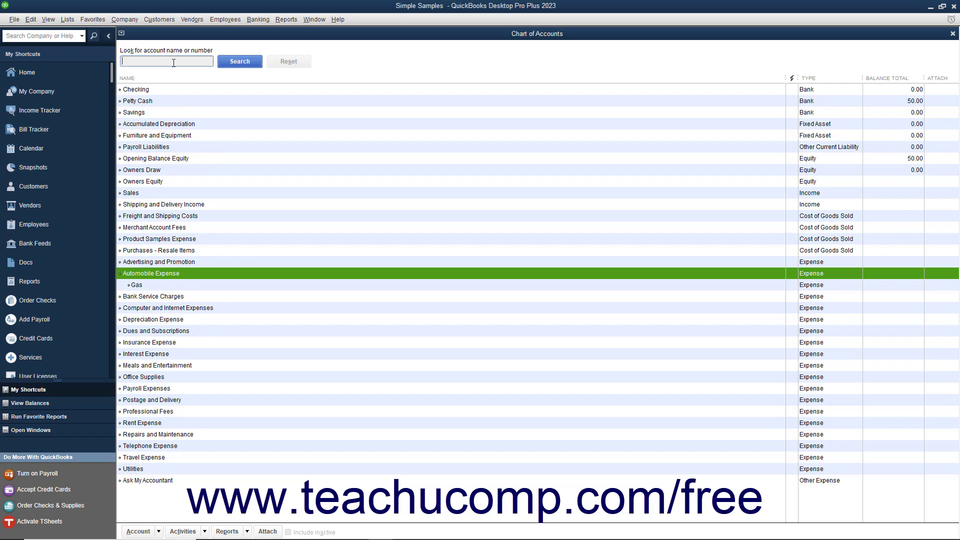
text(expenses)
click(238, 61)
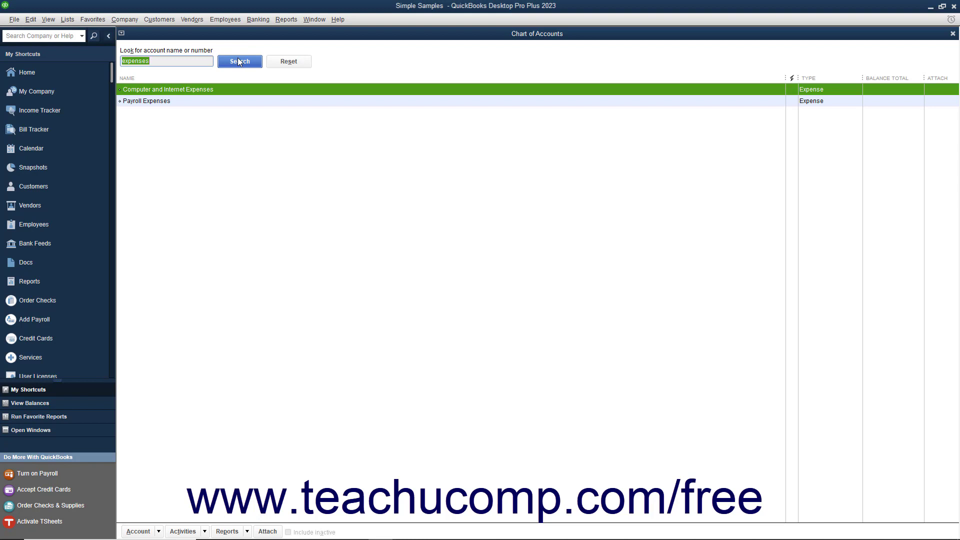
click(288, 62)
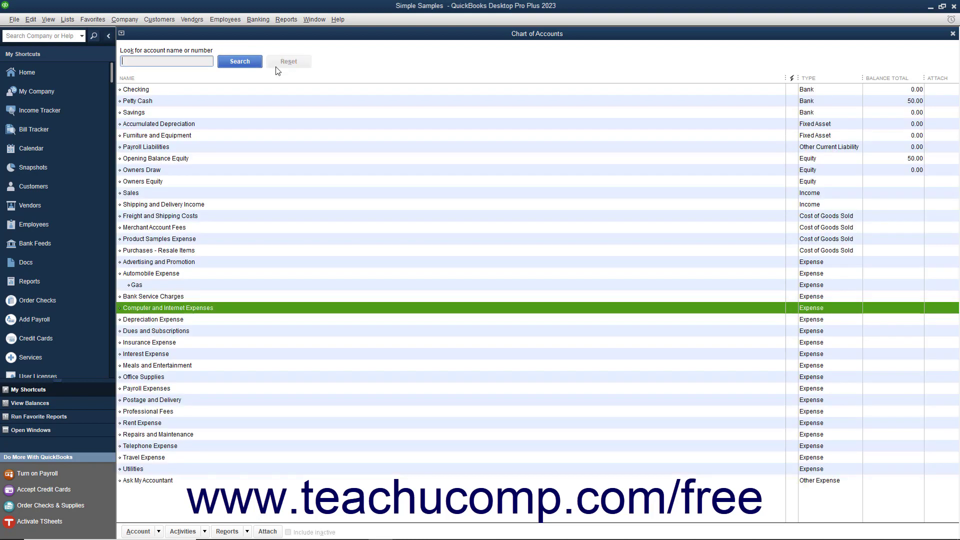
click(195, 85)
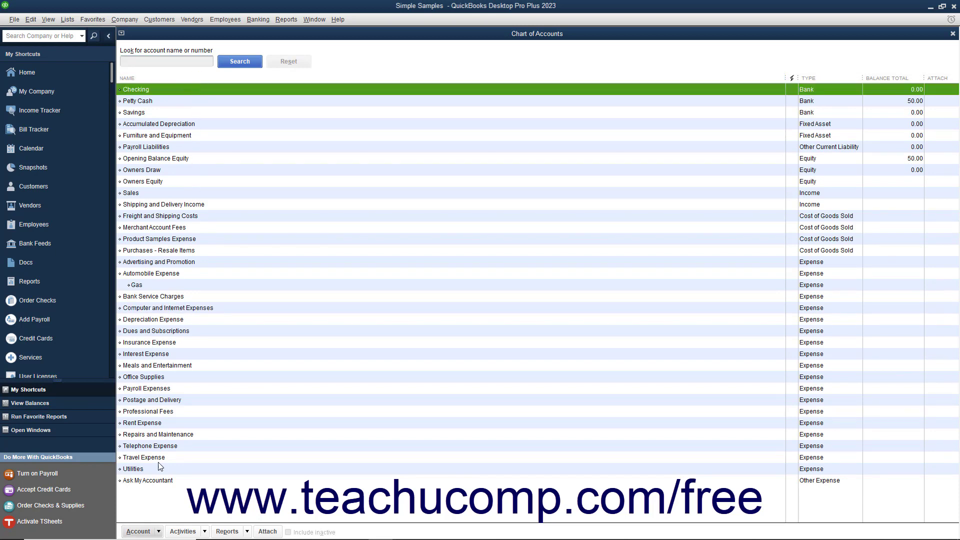
click(157, 532)
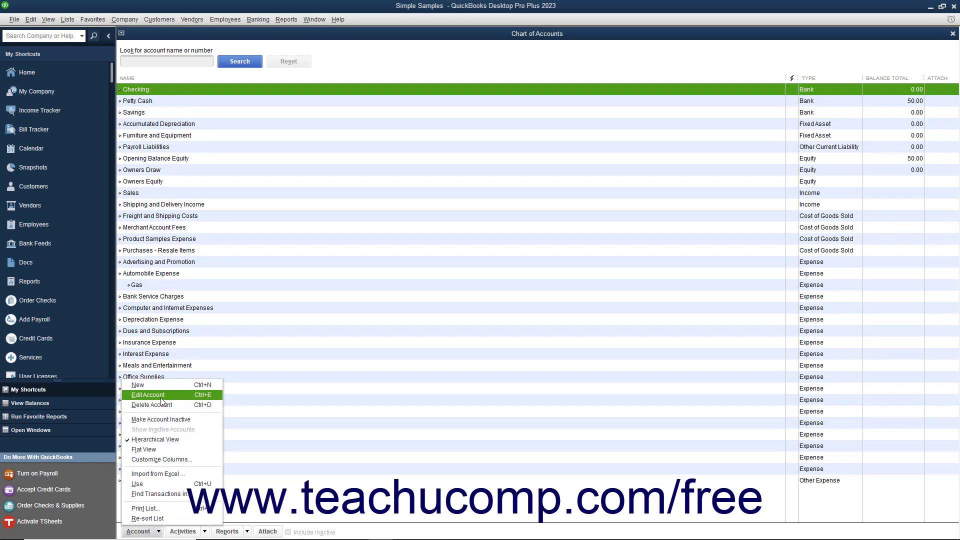
- Edit the Checking account to add the description 'Primary Checking Account' and save it
click(161, 398)
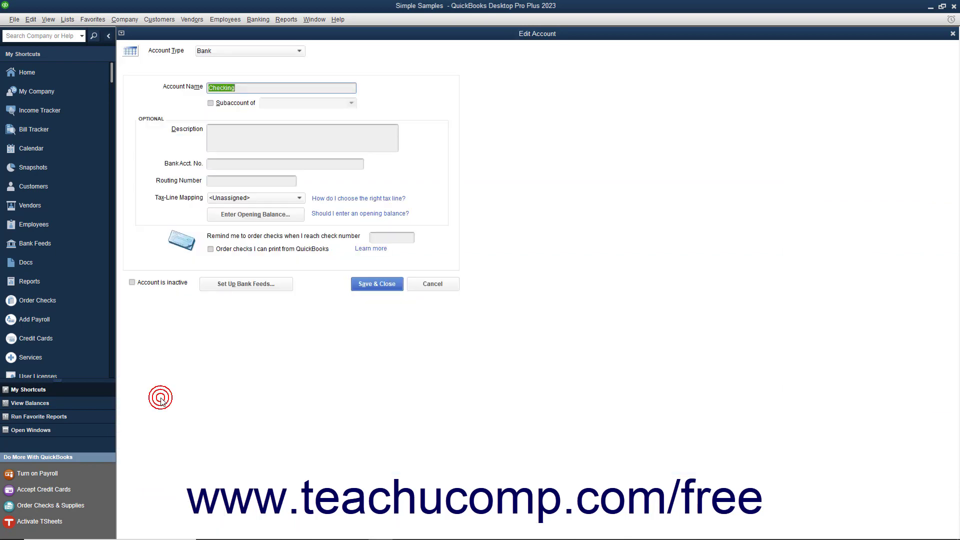
key(Escape)
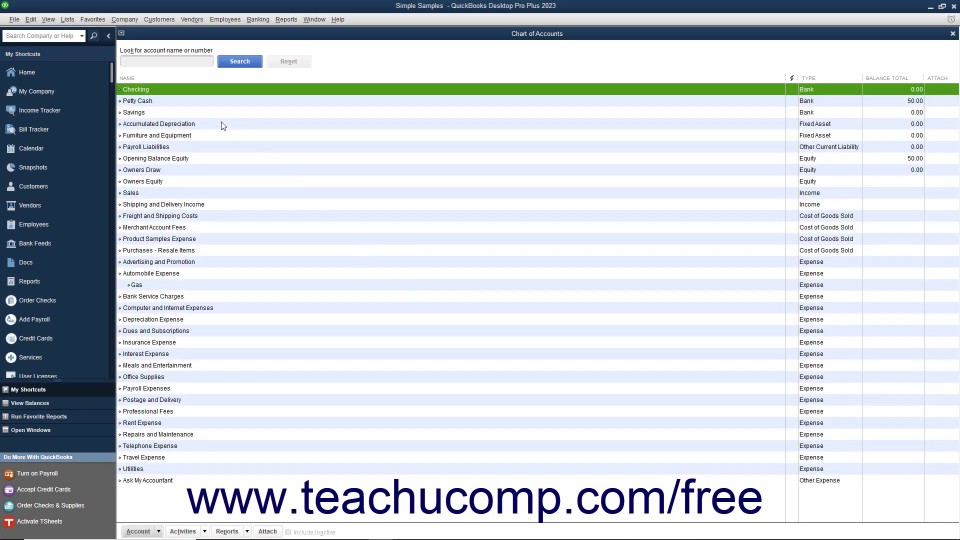
right_click(168, 91)
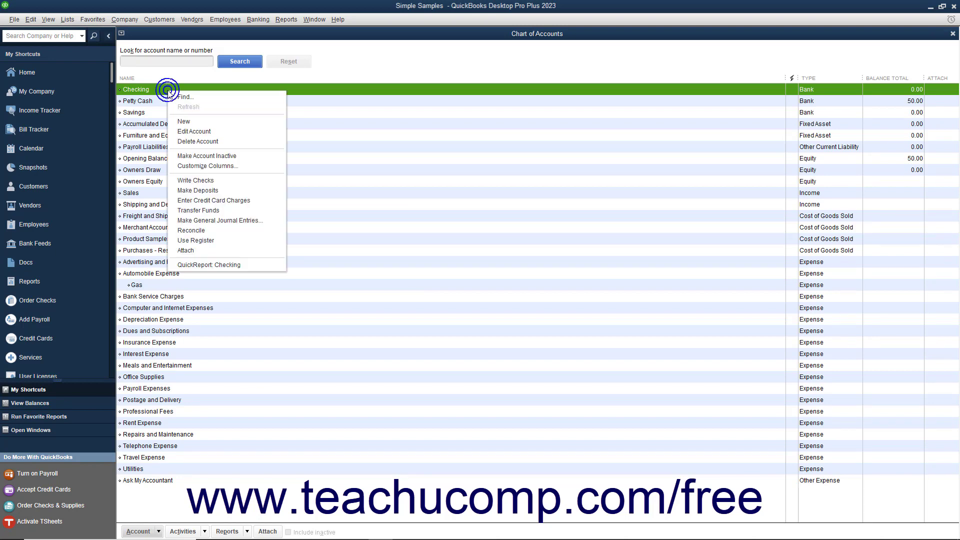
click(194, 132)
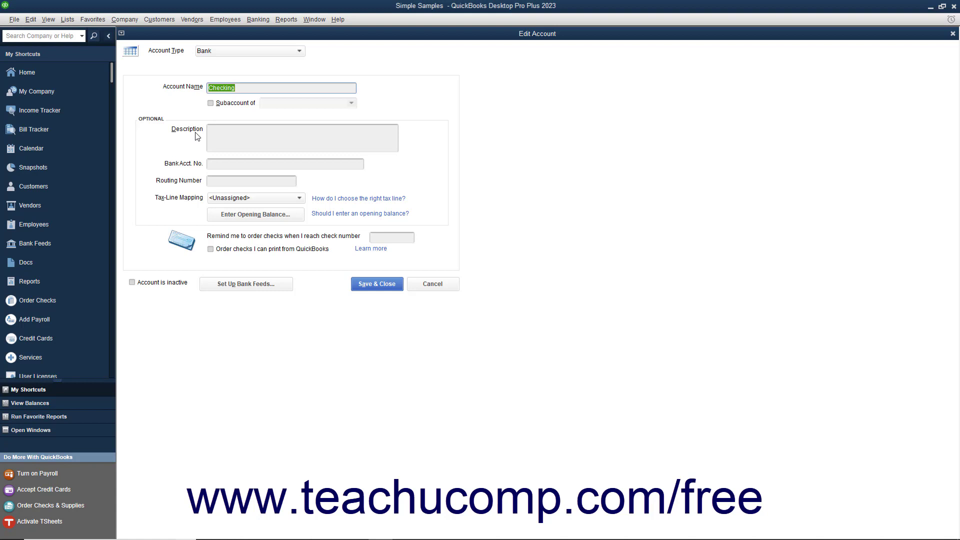
click(212, 136)
text(Primary Checking Account)
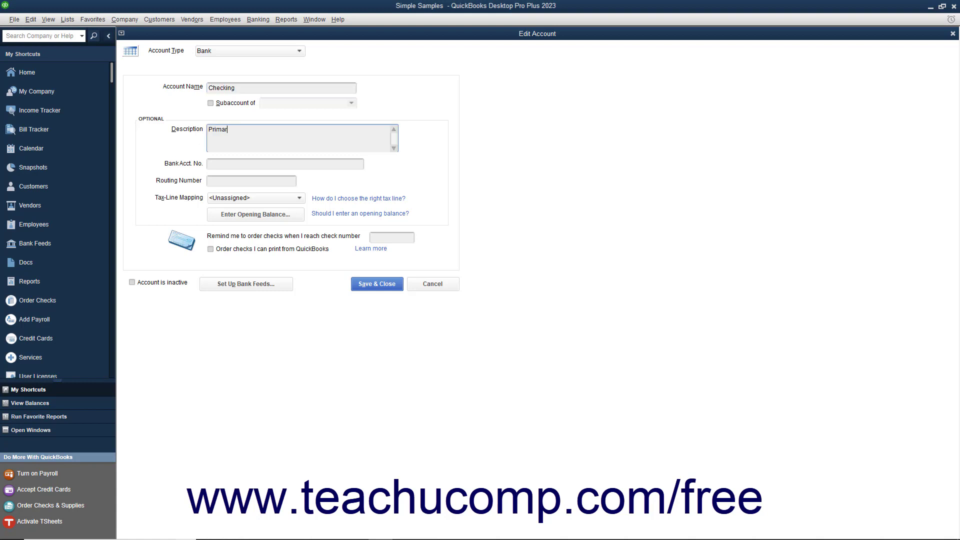
click(369, 284)
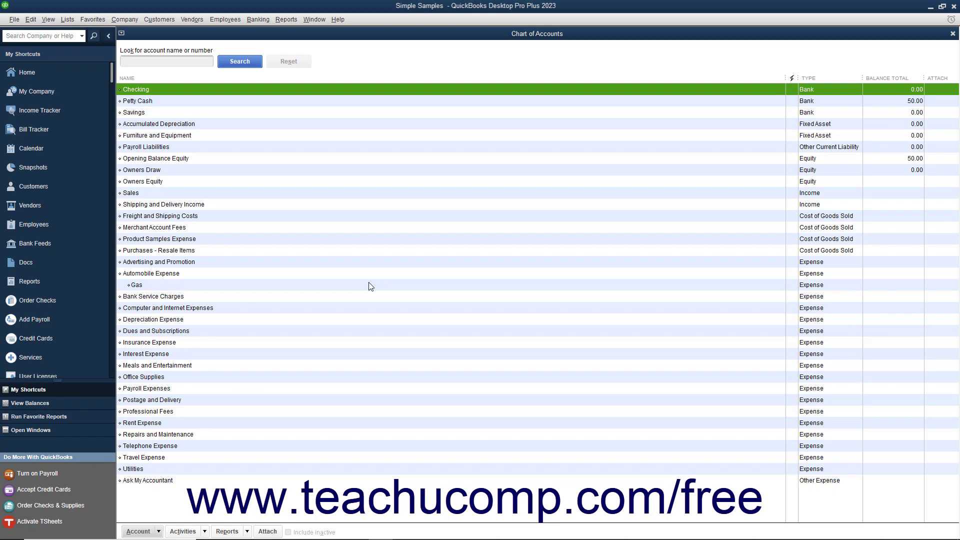
- Delete the Dues and Subscriptions account from the Account menu and confirm with OK
click(198, 331)
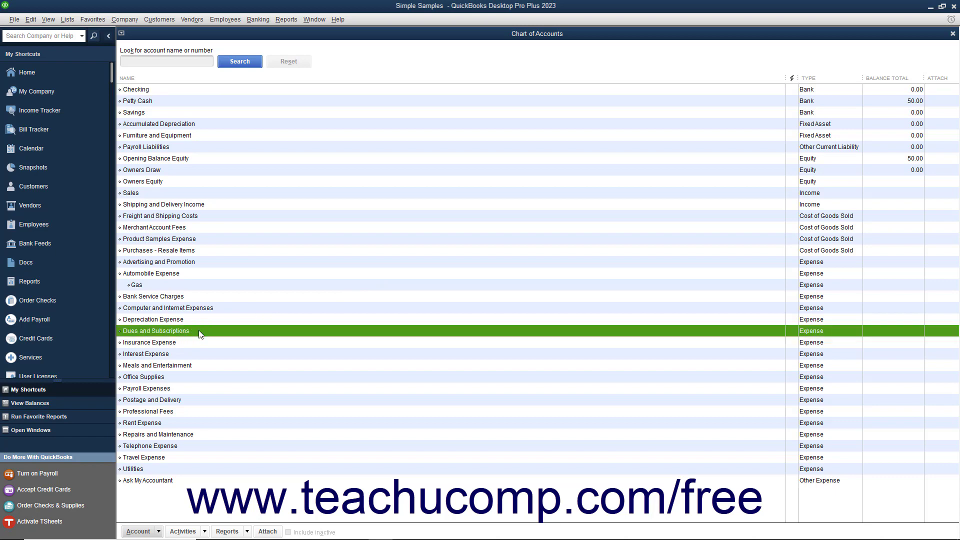
click(148, 531)
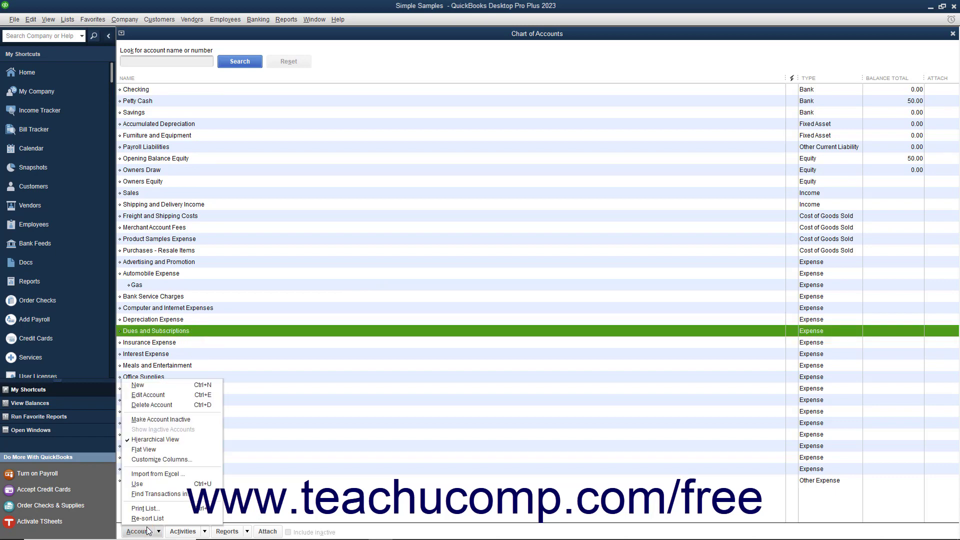
click(155, 404)
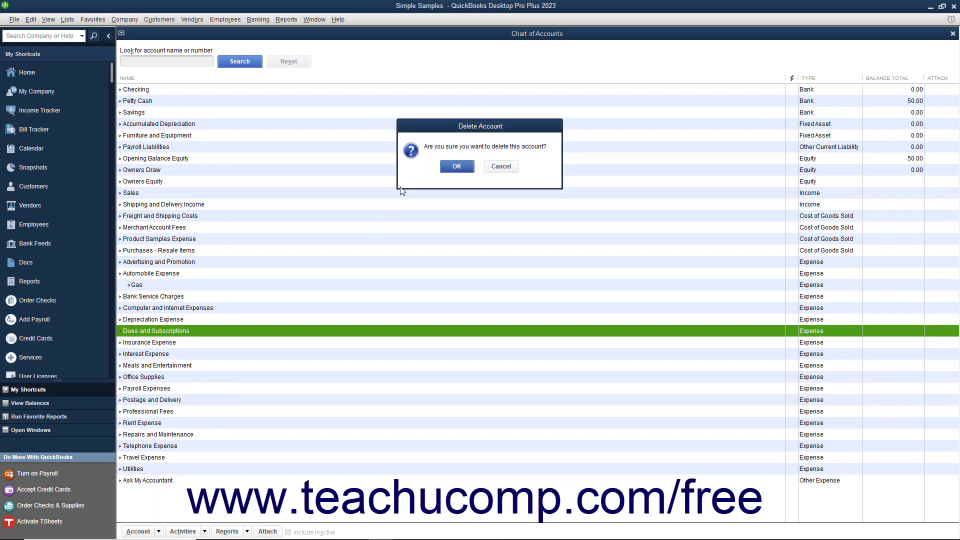
click(446, 168)
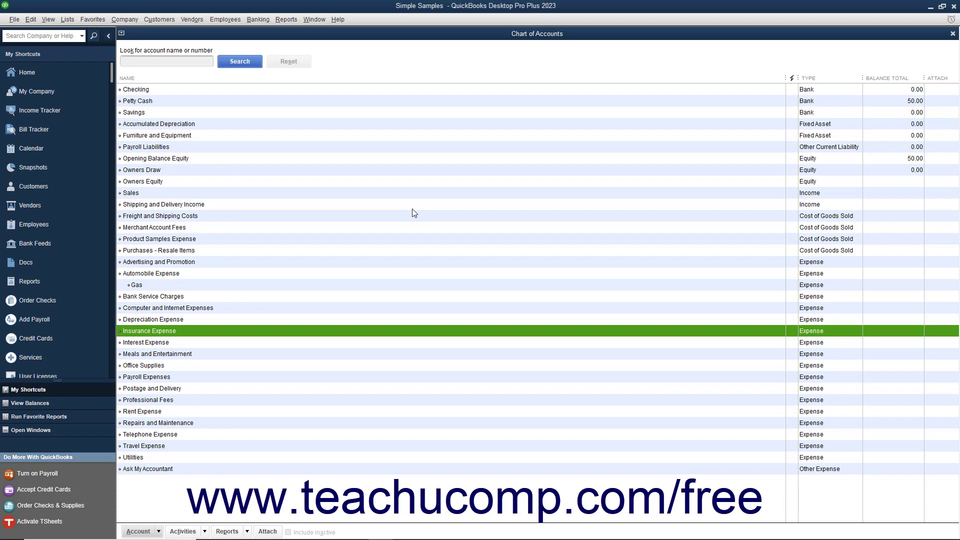
- Mark the Professional Fees account inactive via the Account menu
click(173, 401)
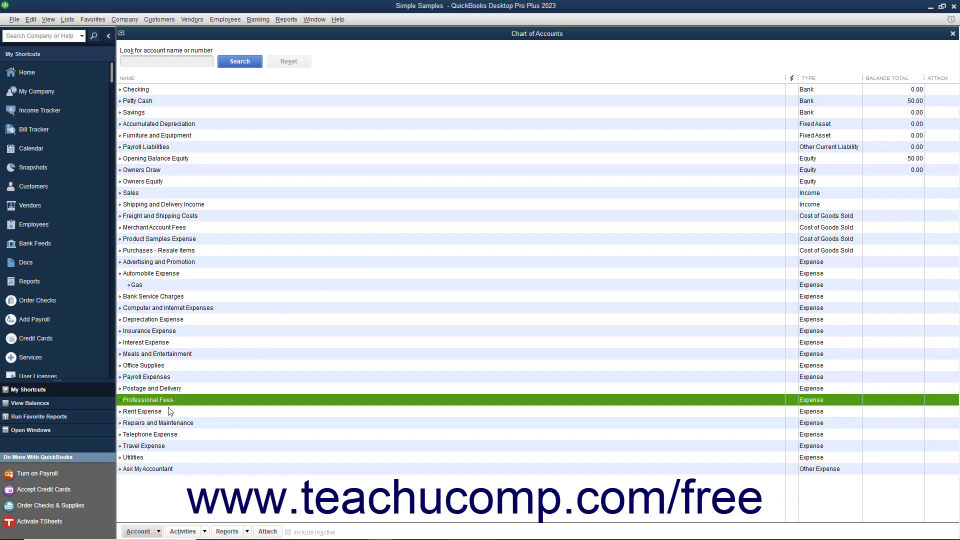
click(147, 533)
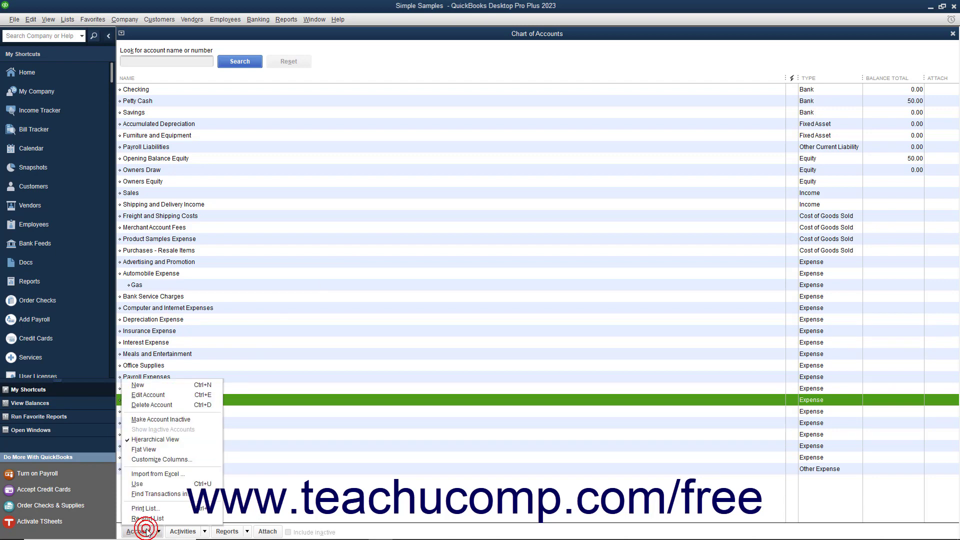
click(167, 420)
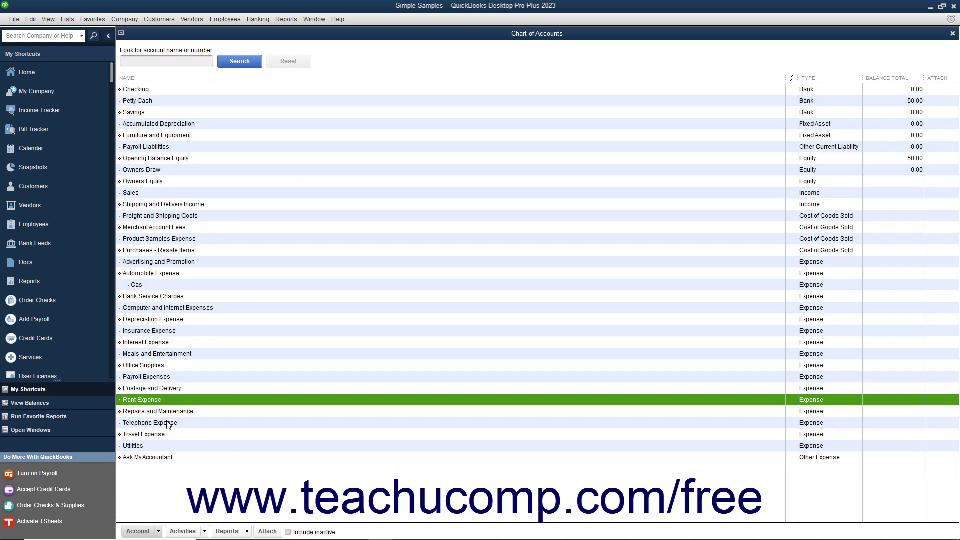